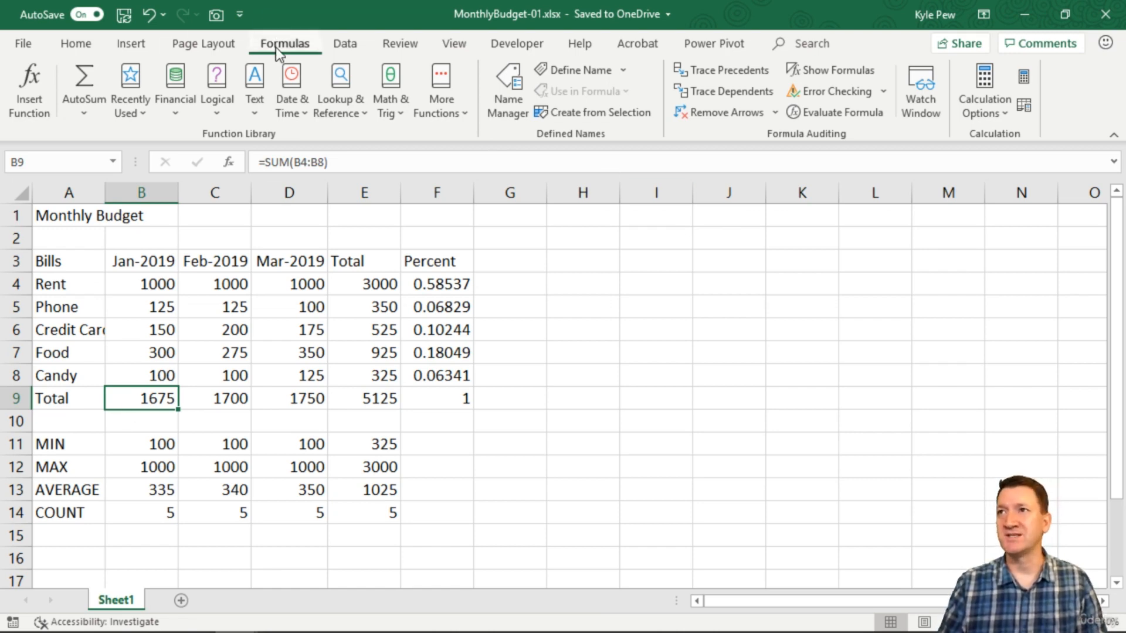
click(387, 105)
scroll(429, 298, down, 15)
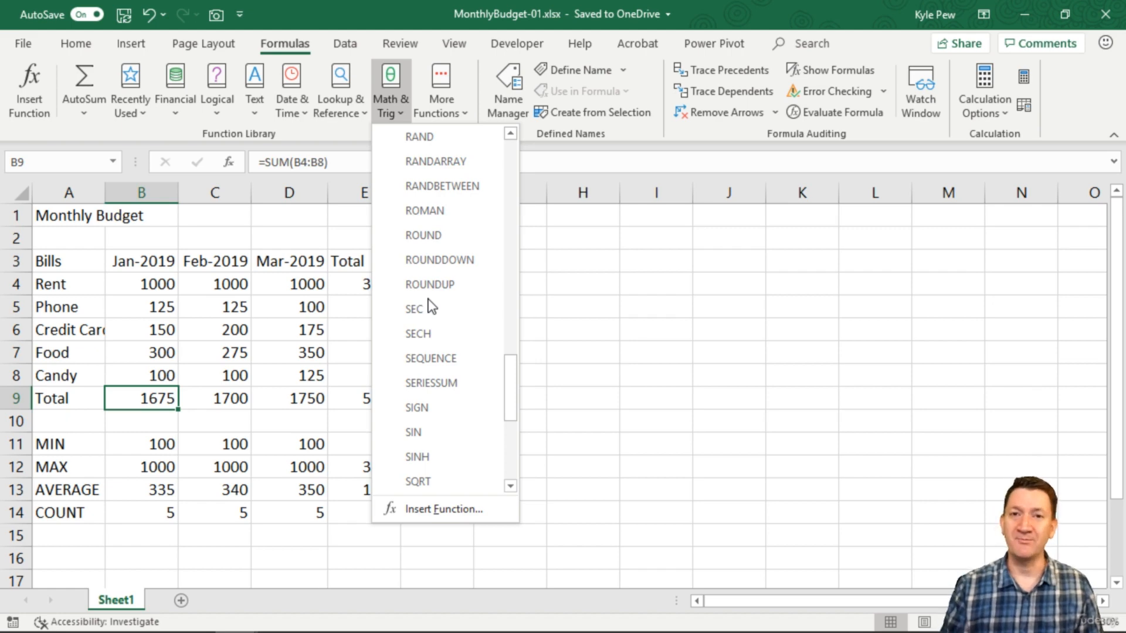
key(Escape)
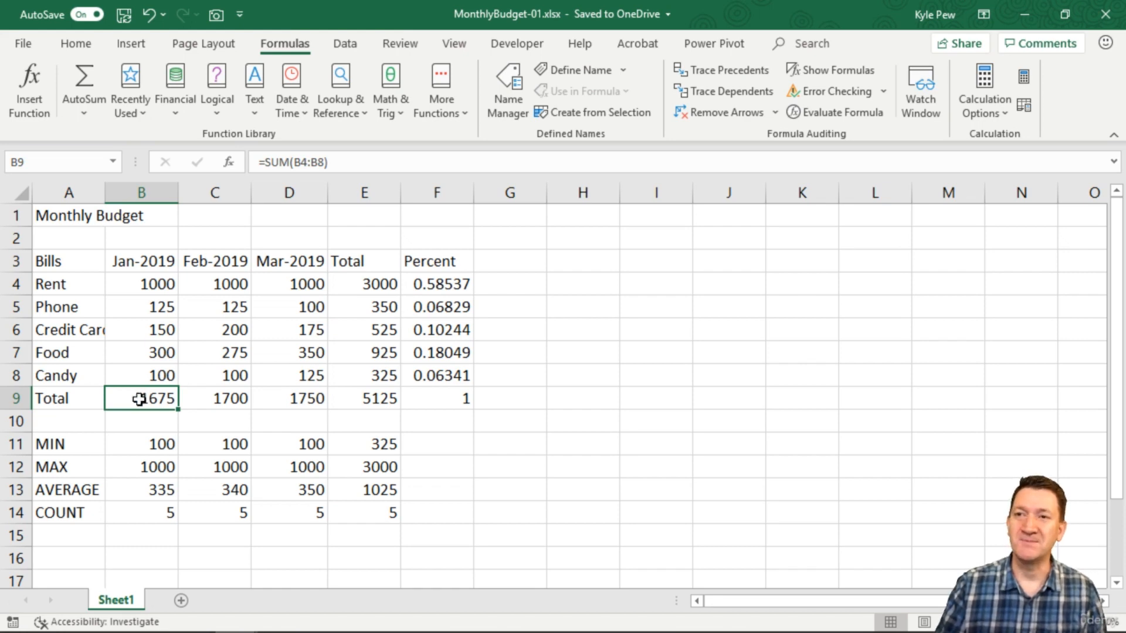
Step: Clear the existing totals from row 9 (B9:E9) and from the Total column (E4:E8)
drag(143, 397, 350, 400)
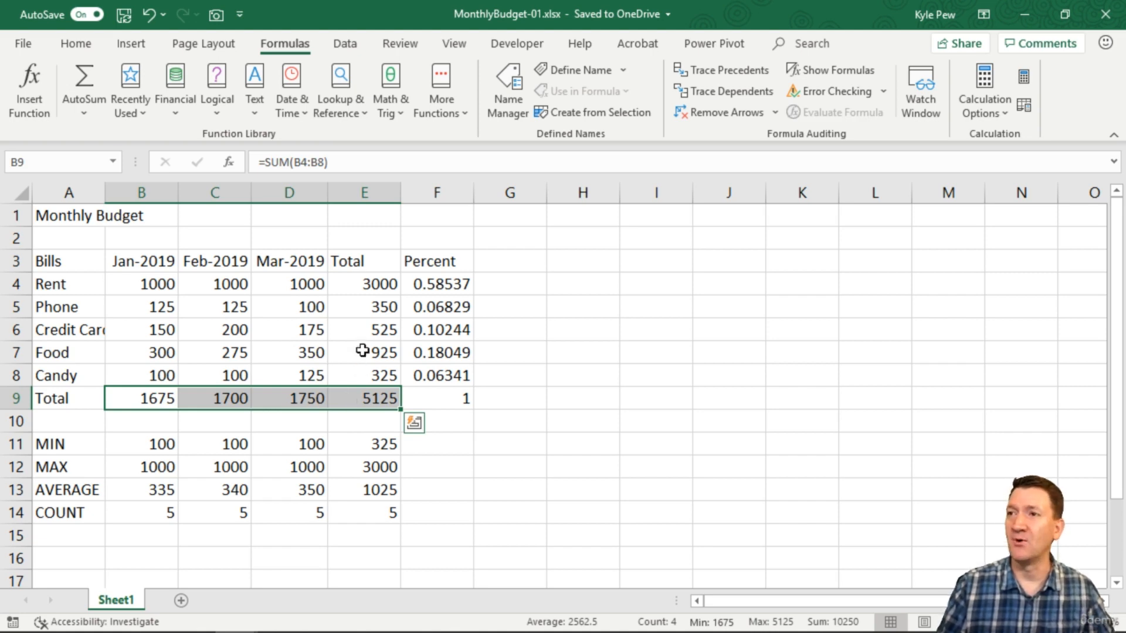
ctrl+click(366, 282)
drag(366, 283, 363, 371)
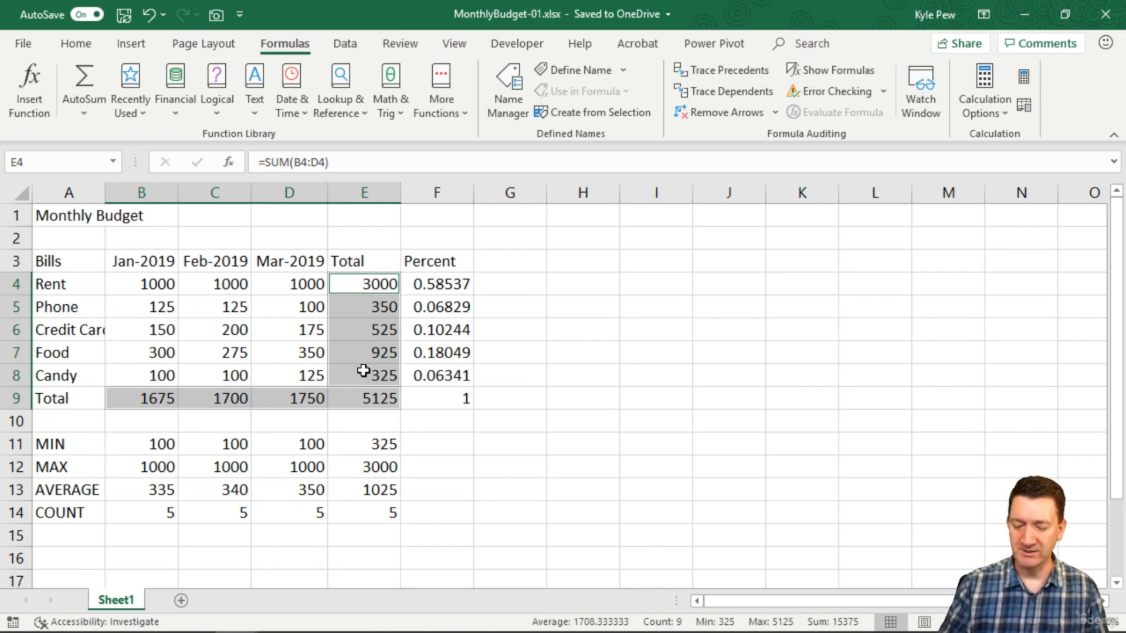
key(Delete)
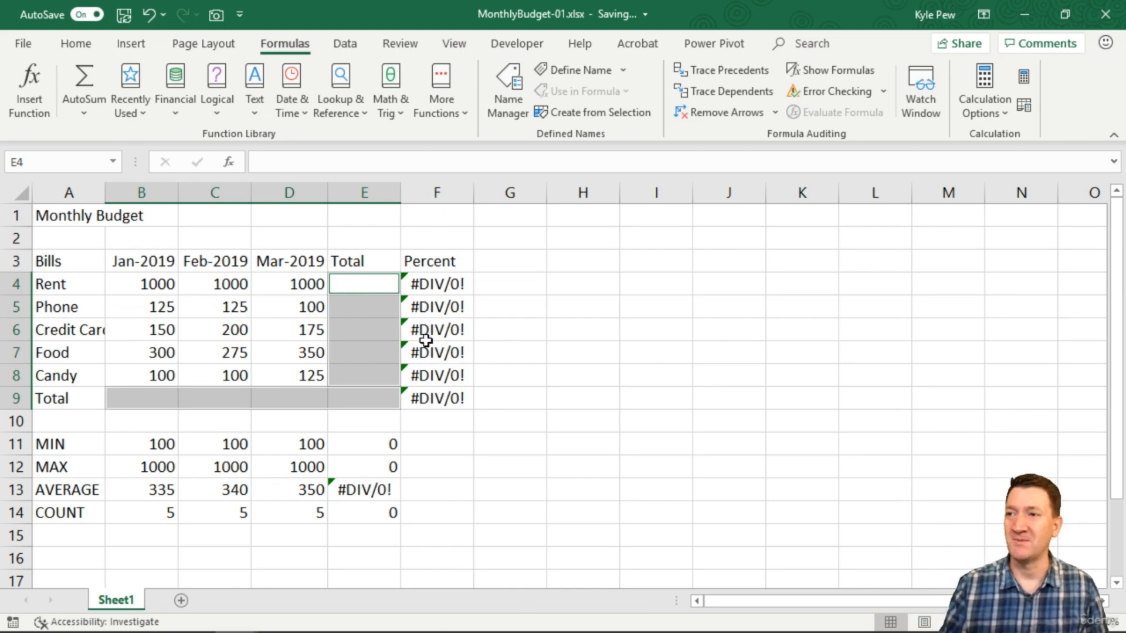
Step: Use AutoSum to total January in B9, and to total the columns of C9:E9 together
click(133, 400)
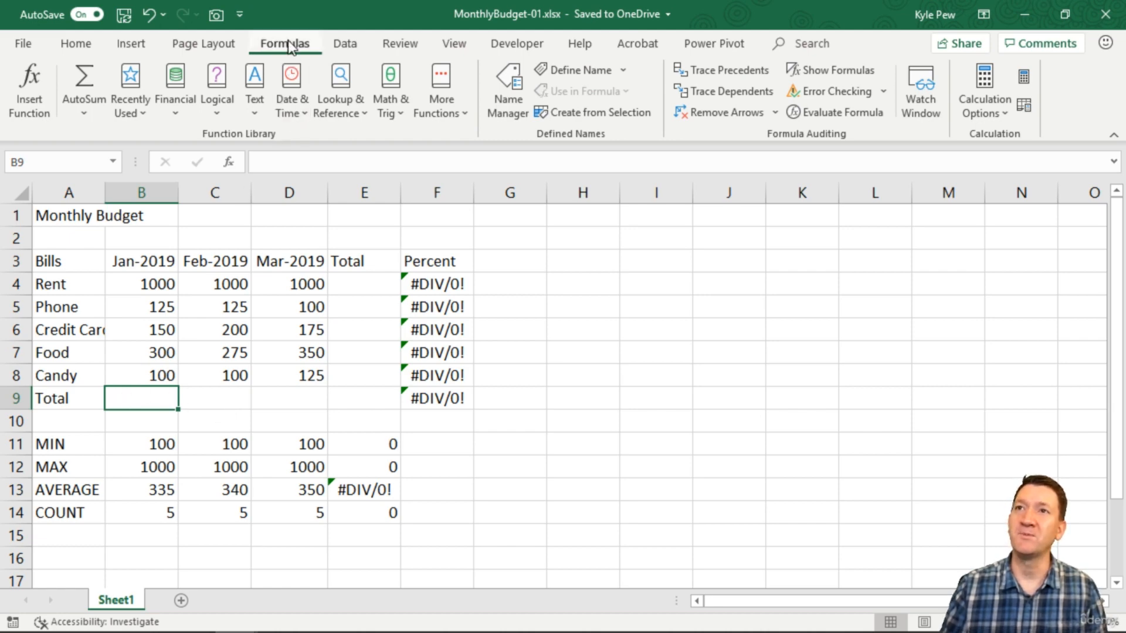
click(86, 76)
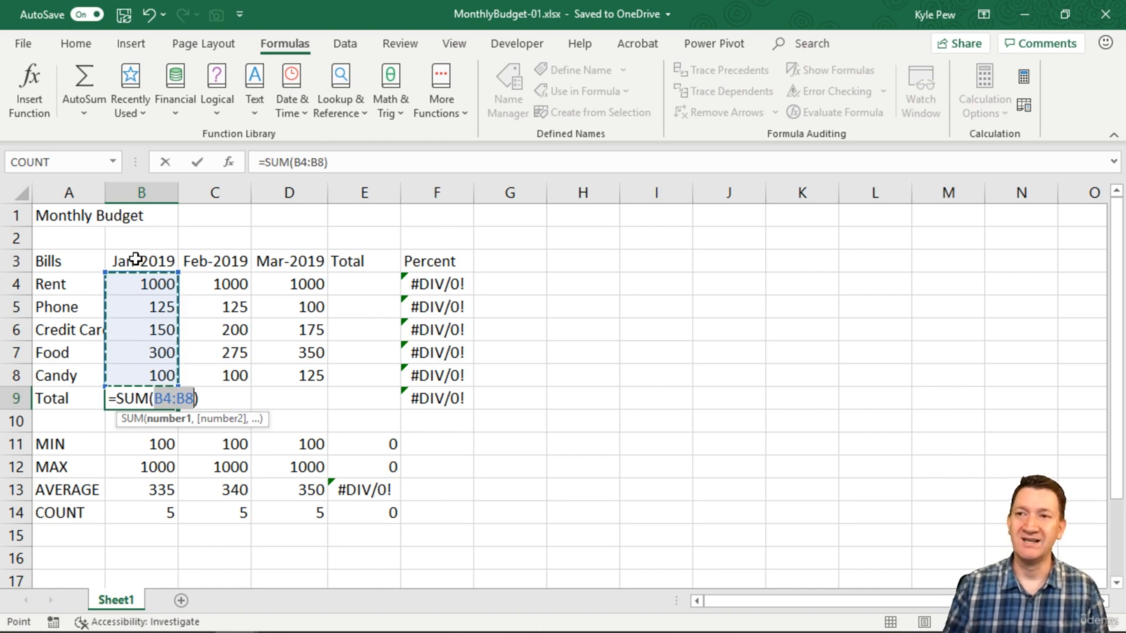
key(Return)
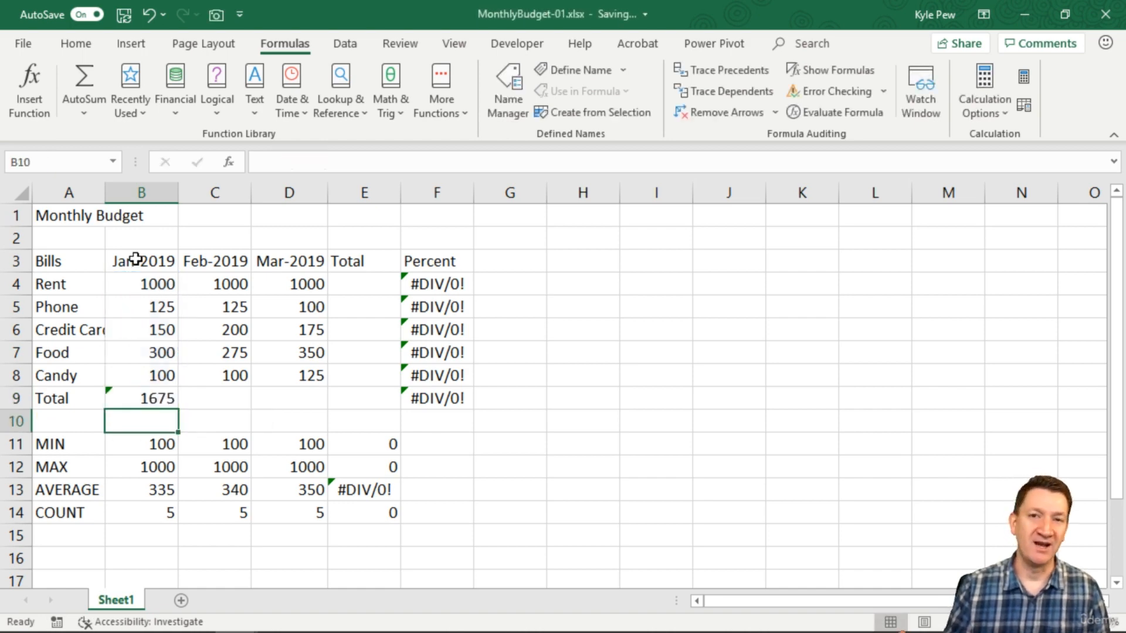
drag(204, 396, 354, 396)
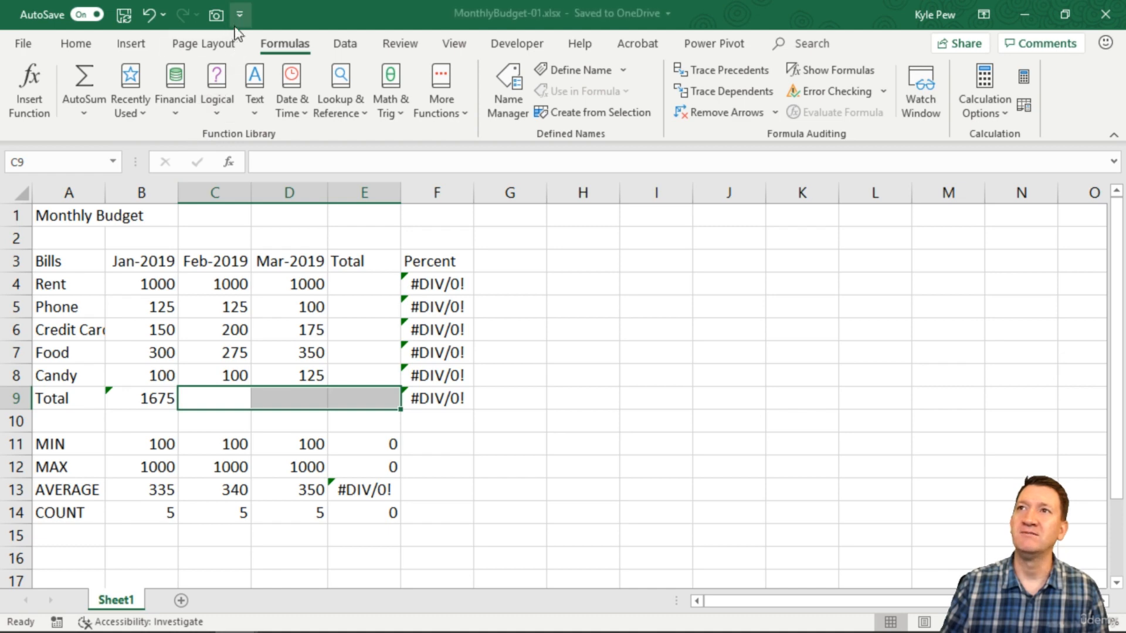
click(92, 80)
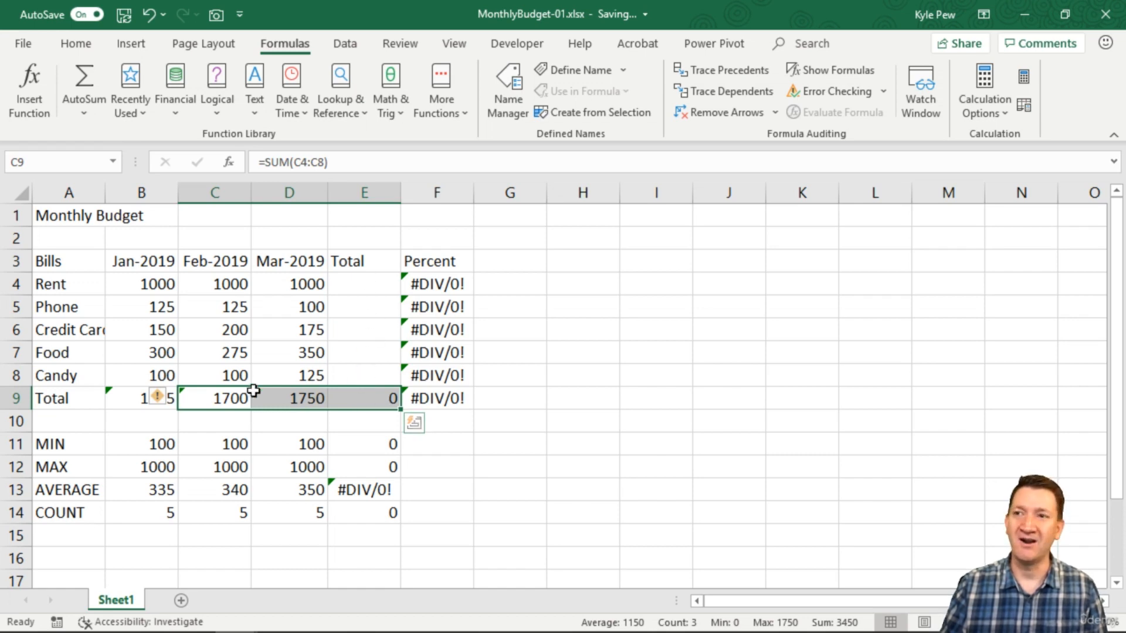
Step: Inspect the cell ranges used by the SUM formulas in C9, D9 and E9
click(232, 399)
double_click(231, 398)
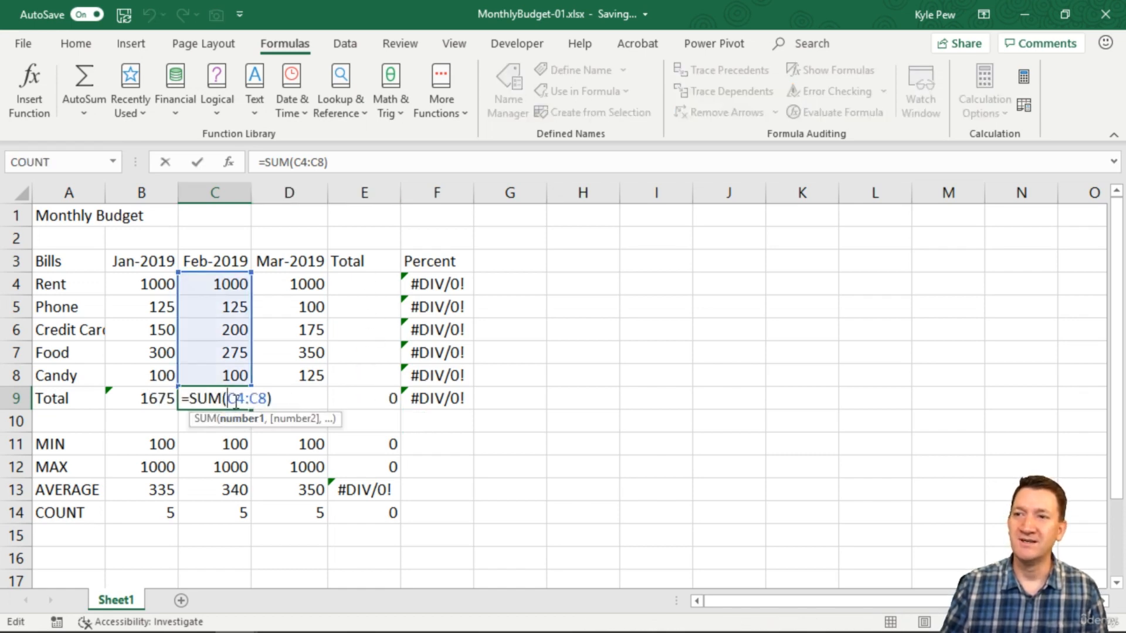
key(Return)
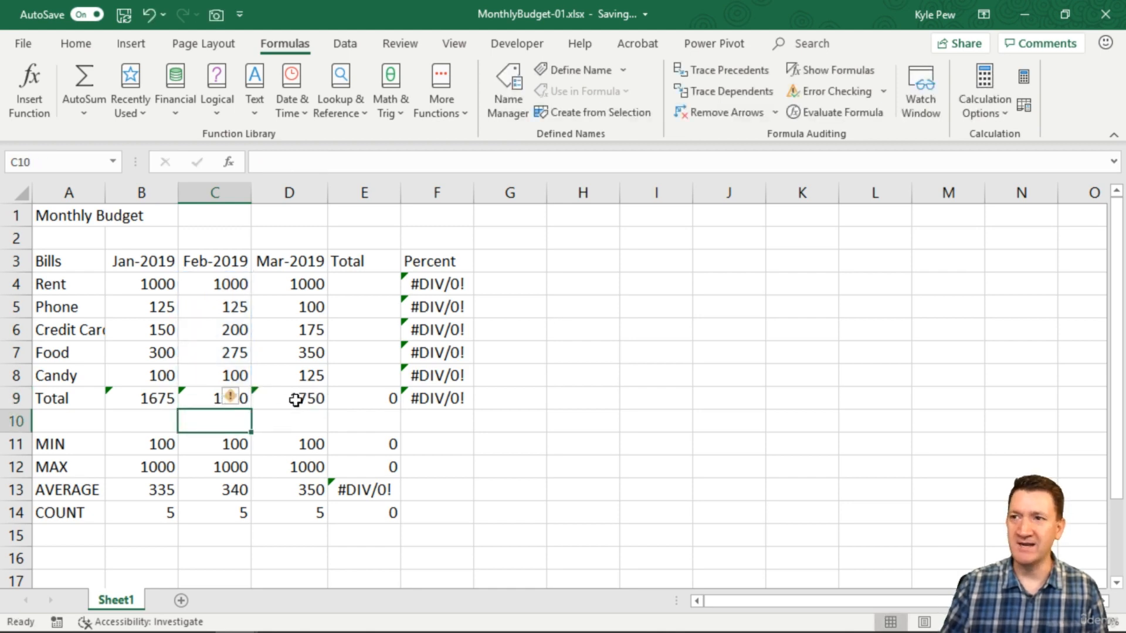
double_click(296, 398)
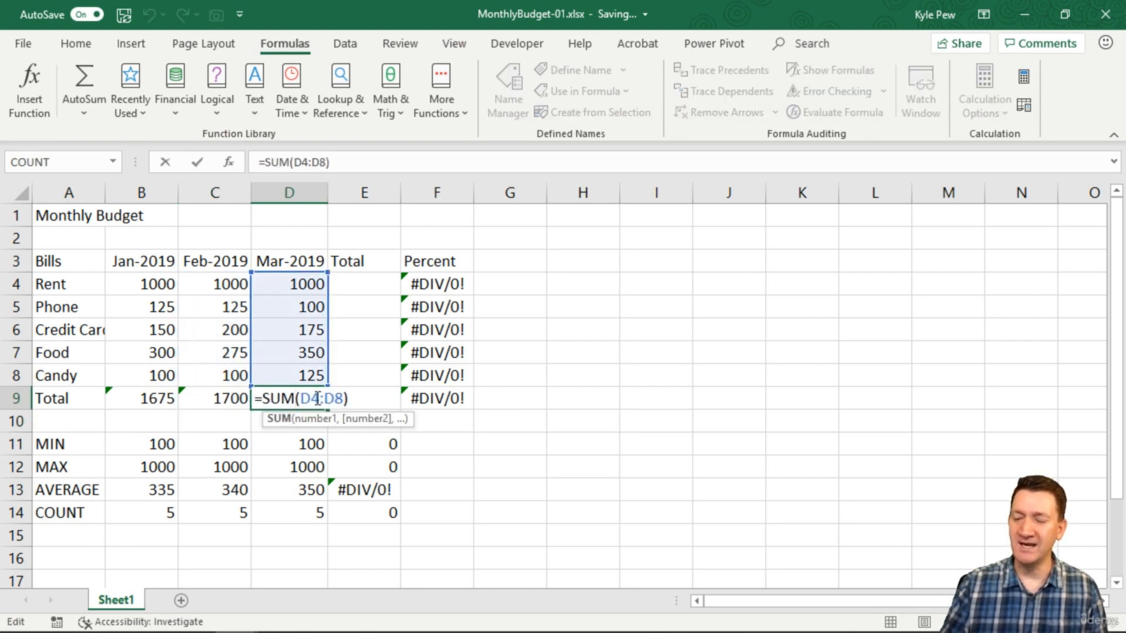
key(Return)
double_click(365, 396)
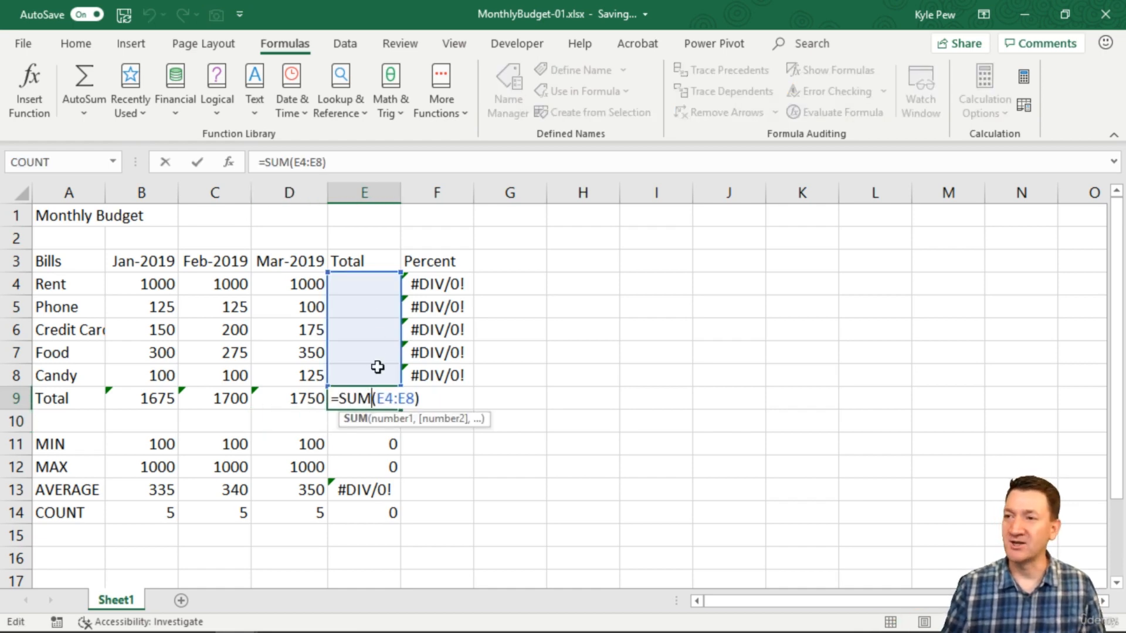
key(Return)
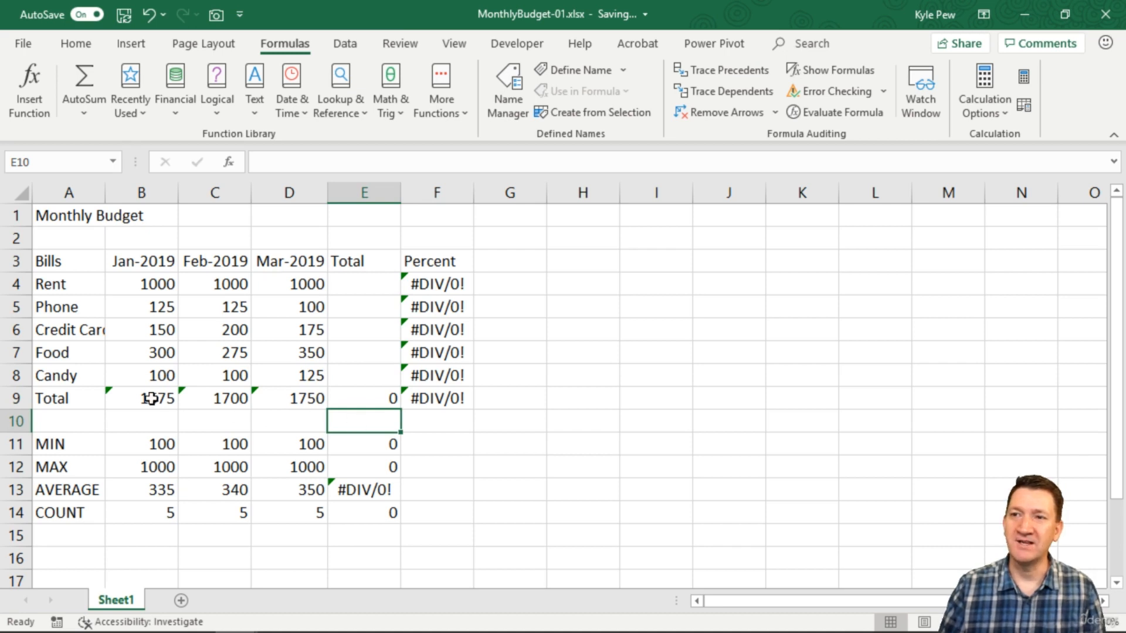
Step: Ignore the formula error flagged on the monthly totals in B9:D9
drag(154, 398, 306, 398)
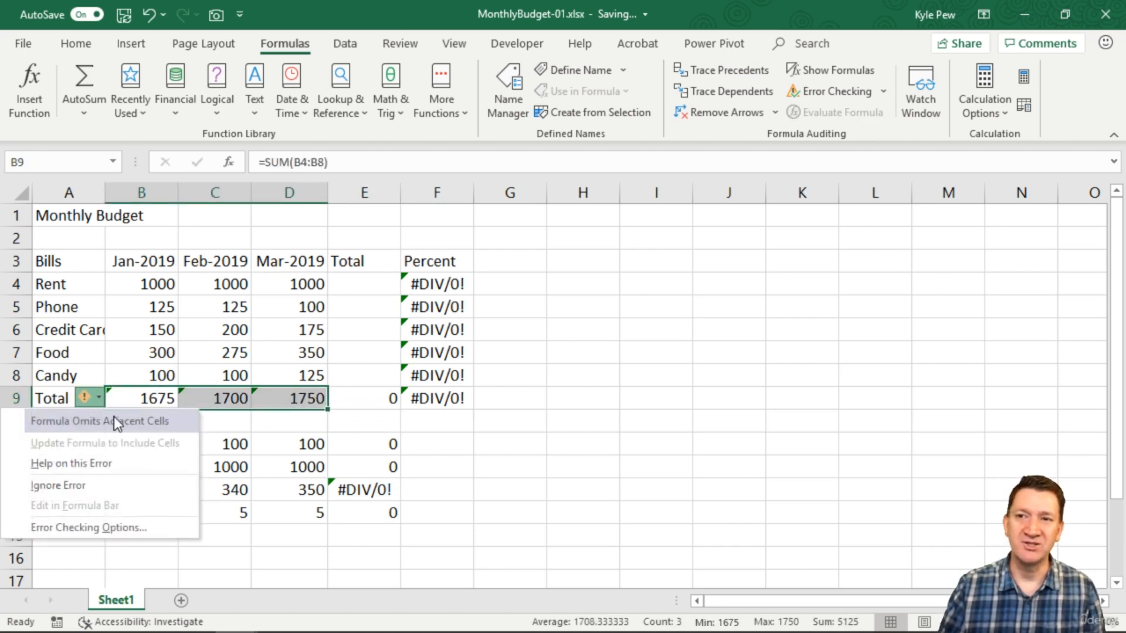
click(74, 487)
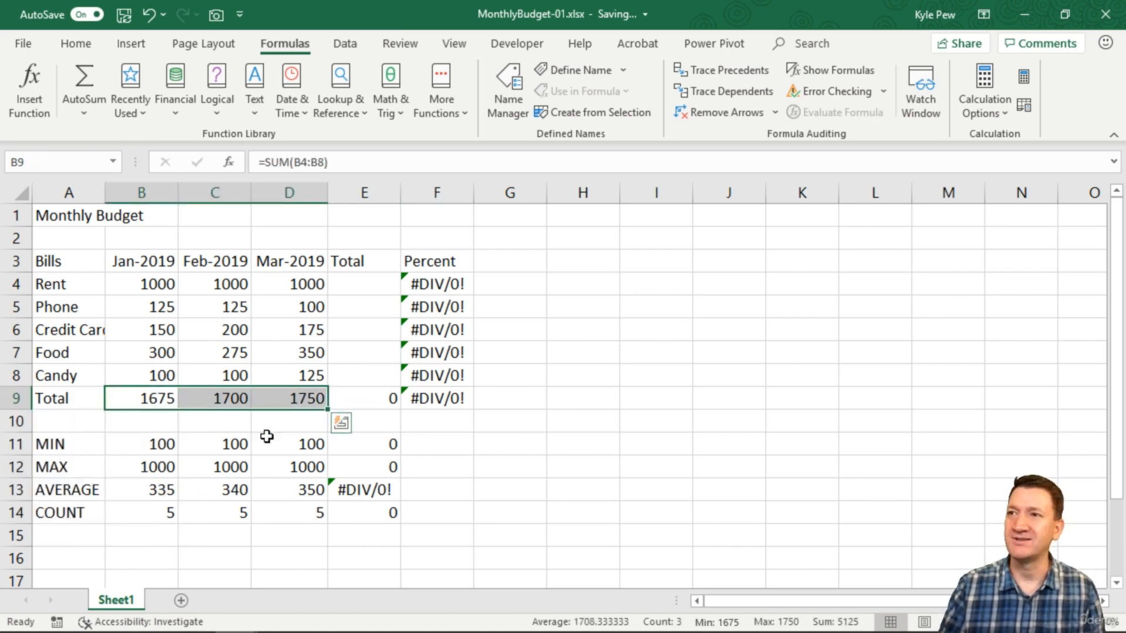
Step: Use AutoSum to total Rent in E4 with B4:D4 and Phone in E5 with B5:D5
click(357, 294)
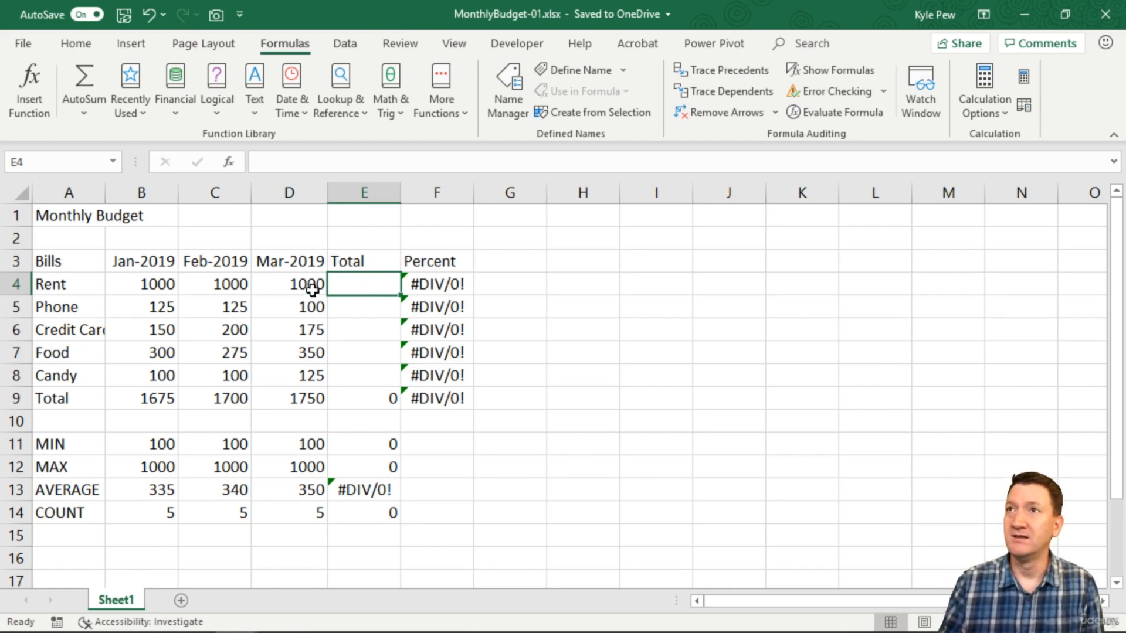
click(86, 83)
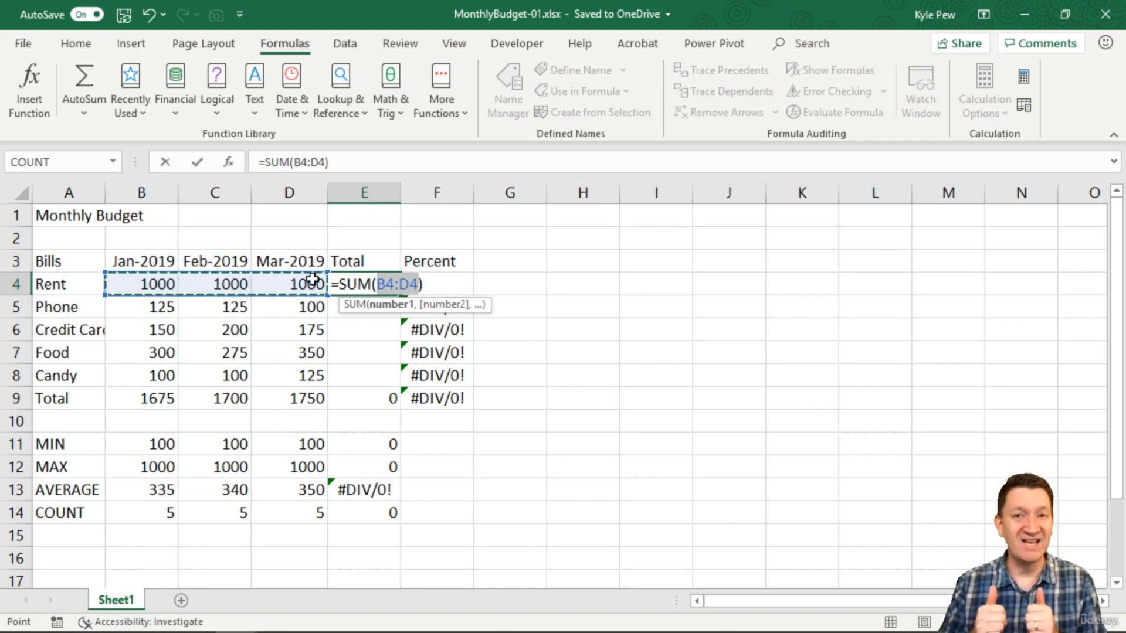
key(Return)
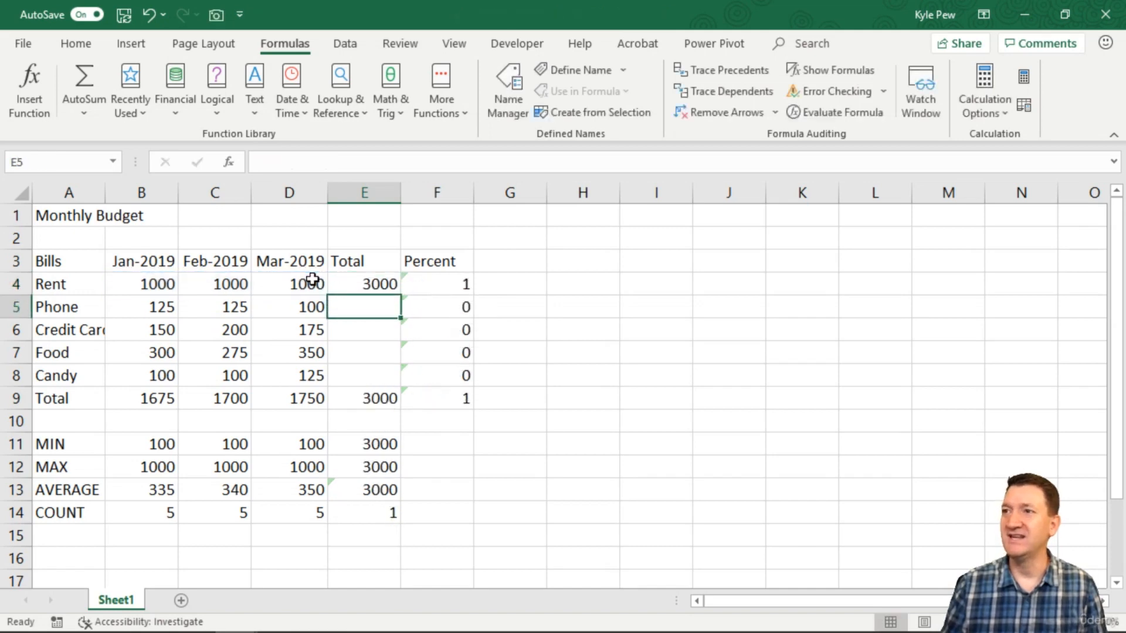
click(84, 75)
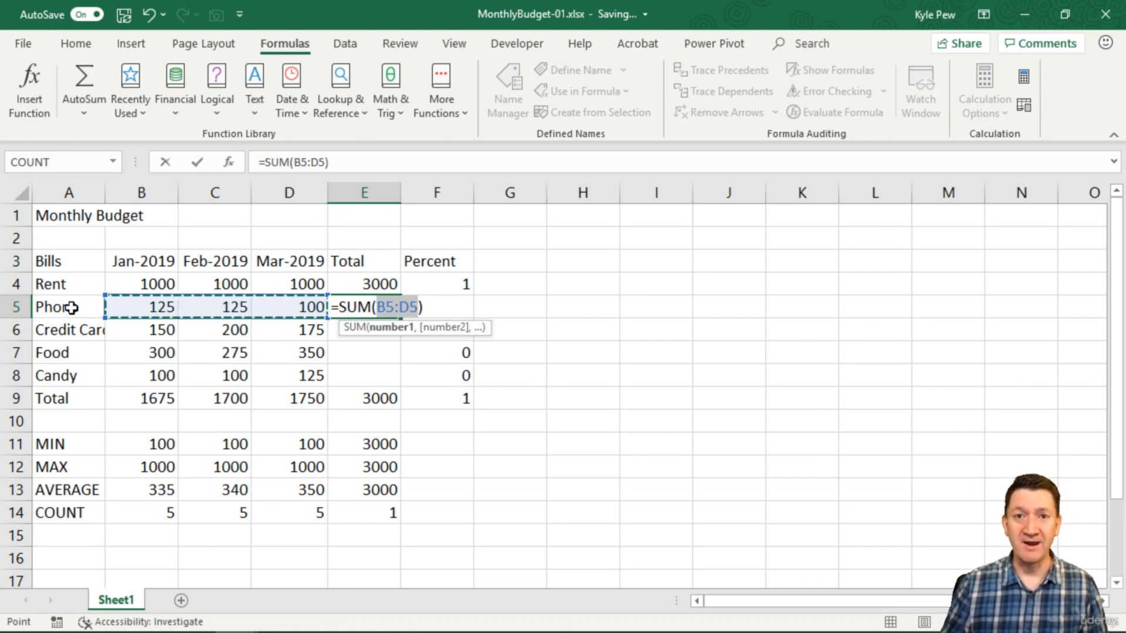
key(Return)
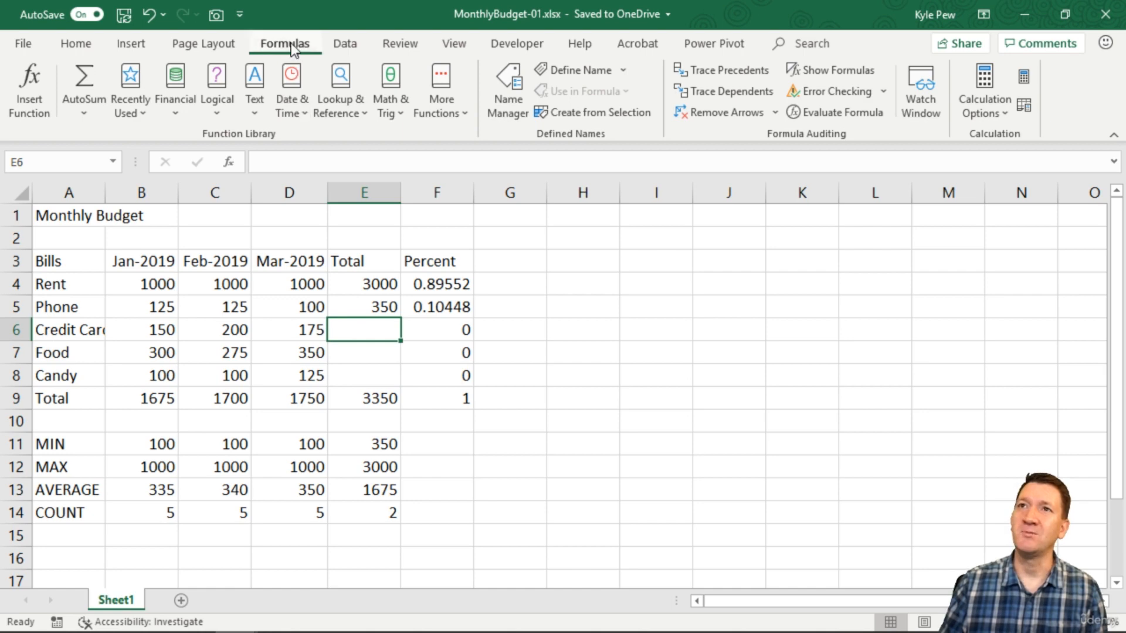
Step: Use AutoSum for the Credit Card, Food and Candy totals in E6:E8, changing the suggested ranges to B6:D6, B7:D7 and B8:D8
click(80, 76)
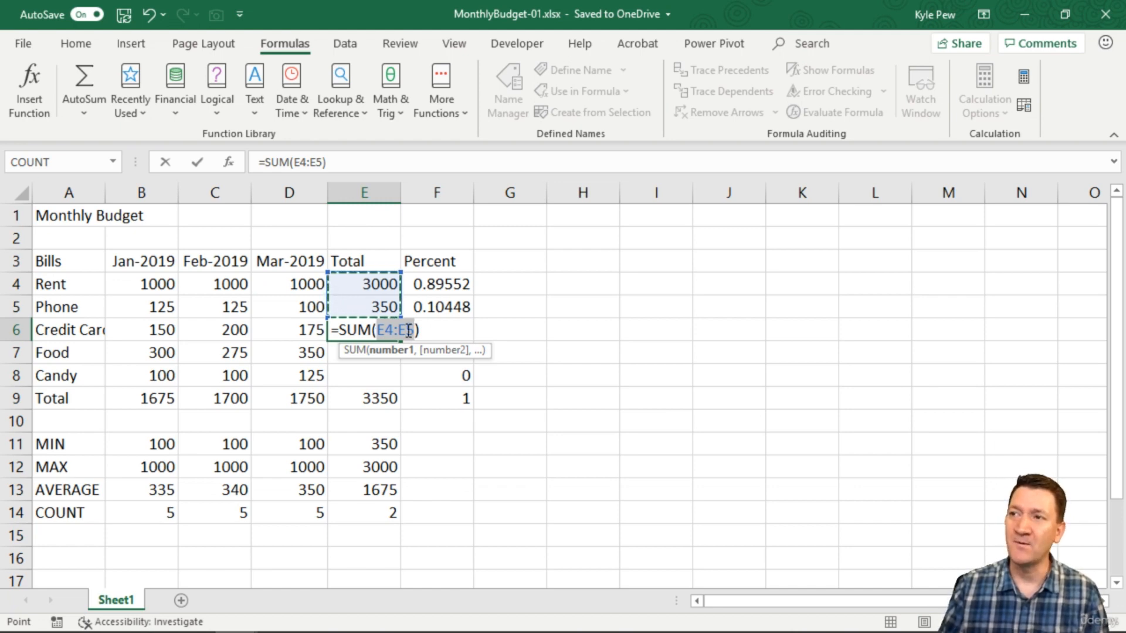
drag(135, 329, 274, 335)
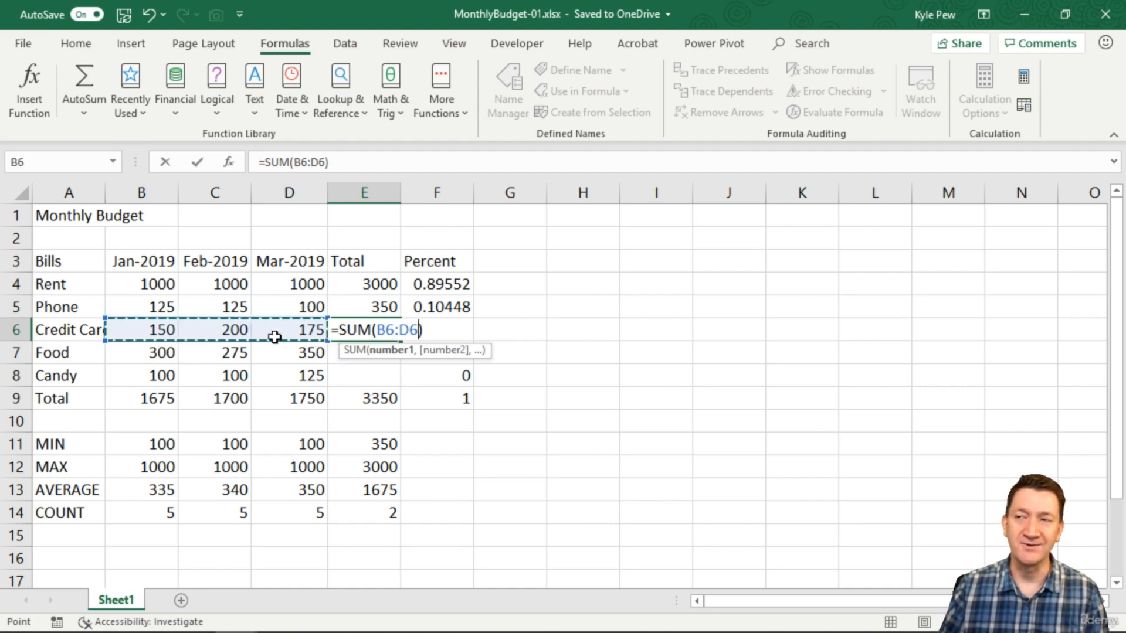
key(Return)
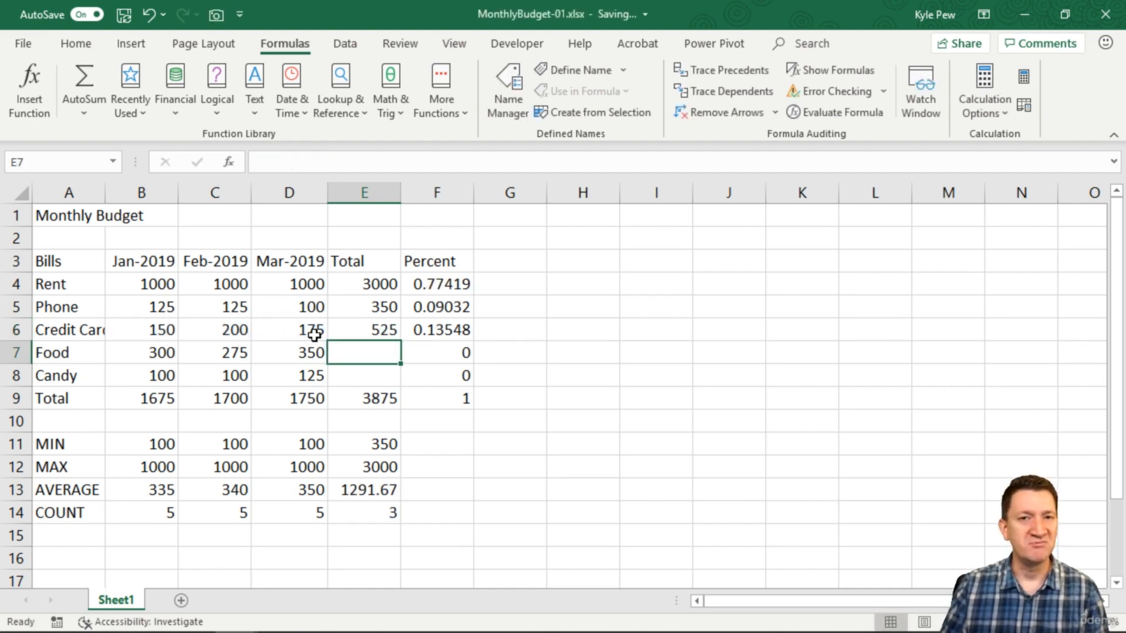
click(84, 76)
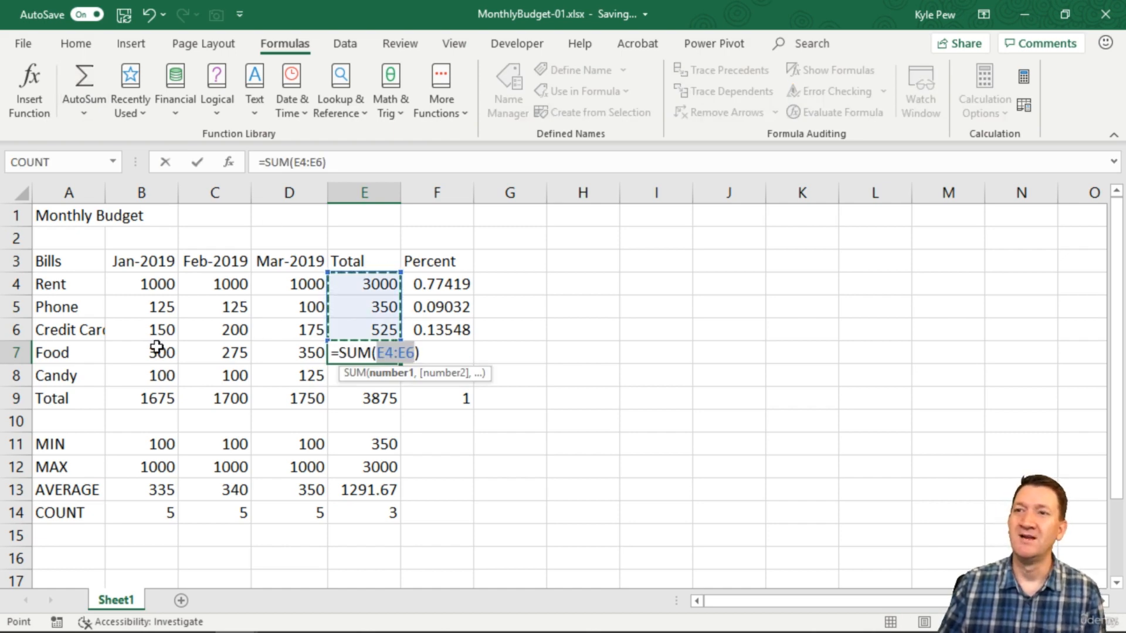
drag(156, 347, 296, 352)
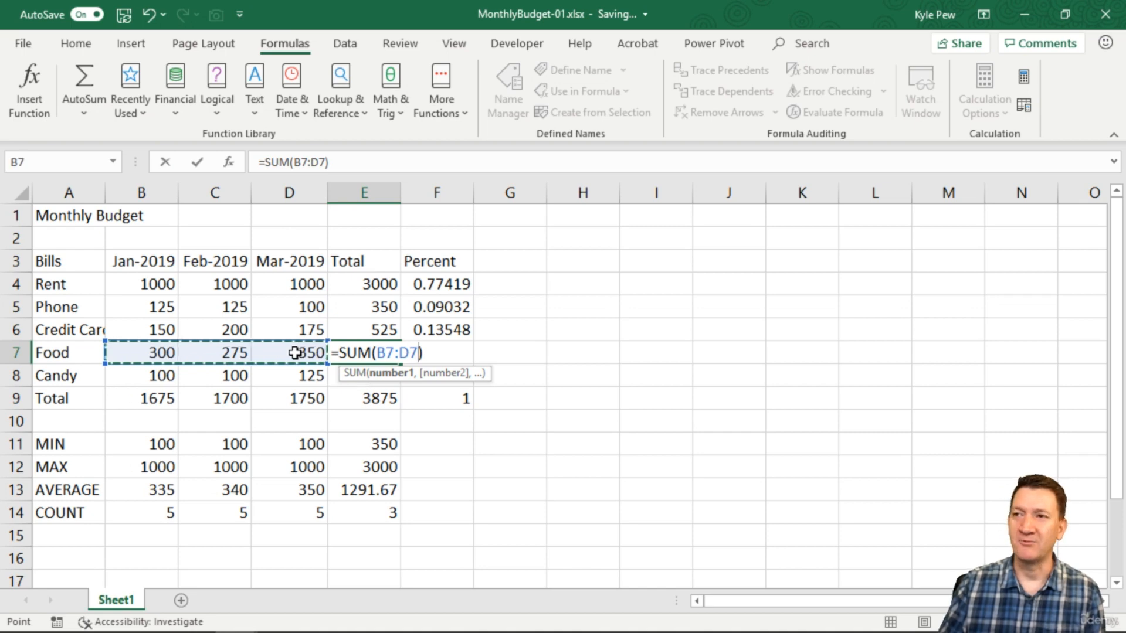
key(Return)
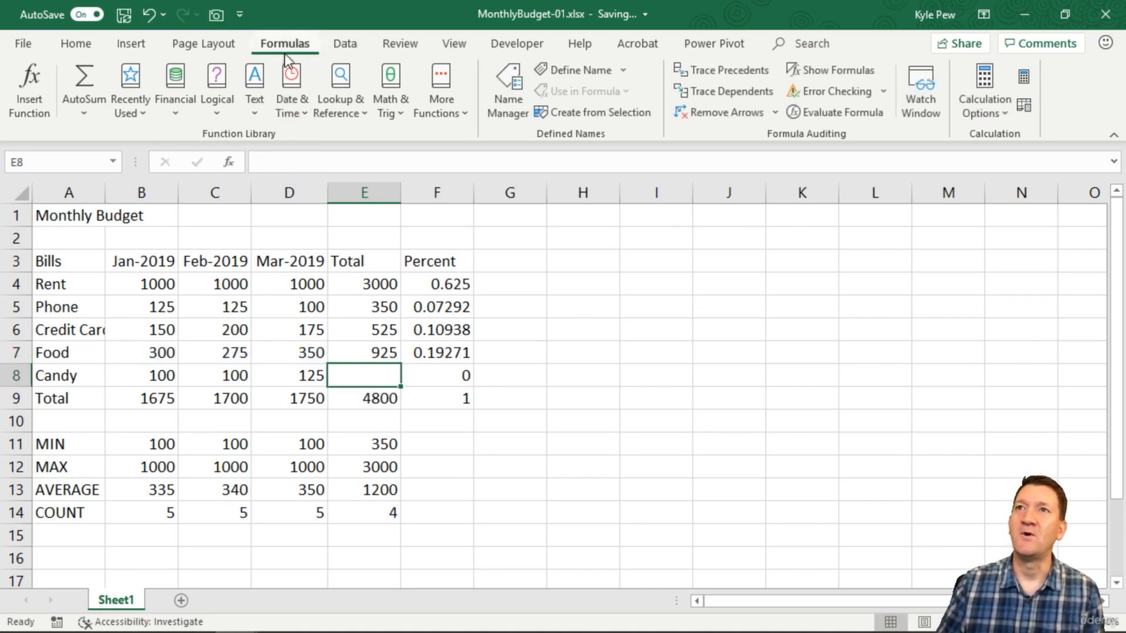
click(88, 82)
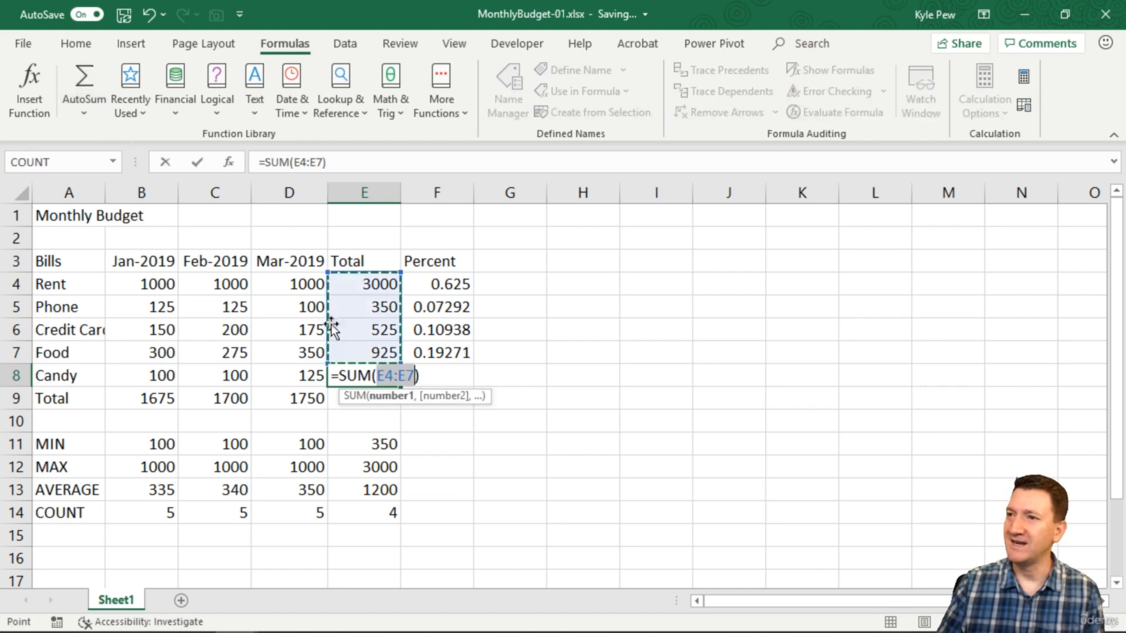
drag(146, 384, 285, 375)
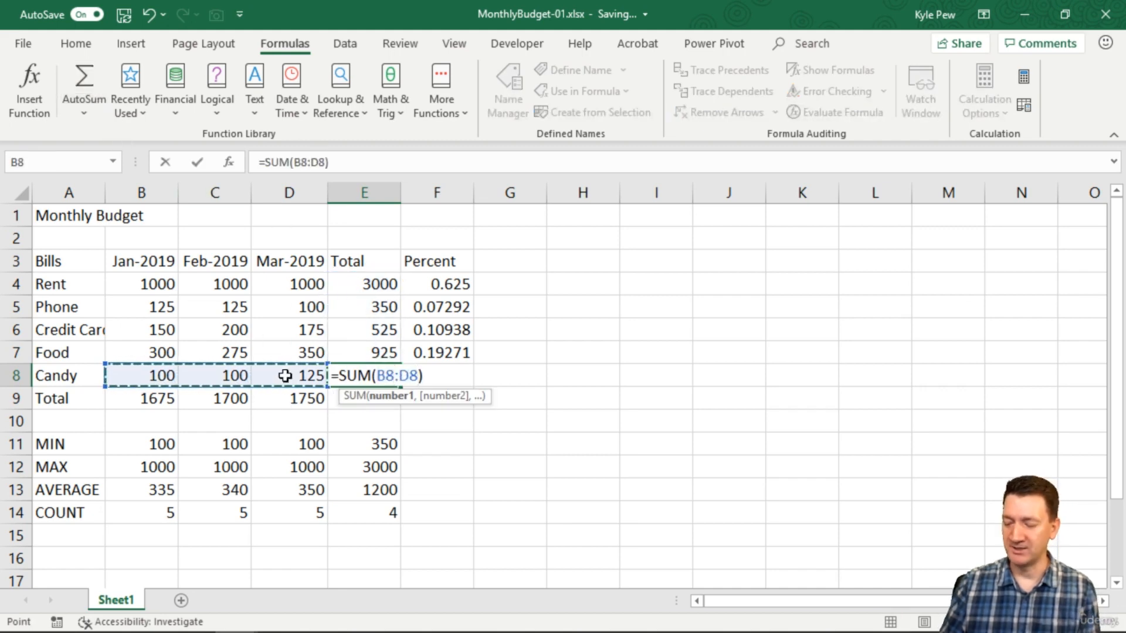
key(Return)
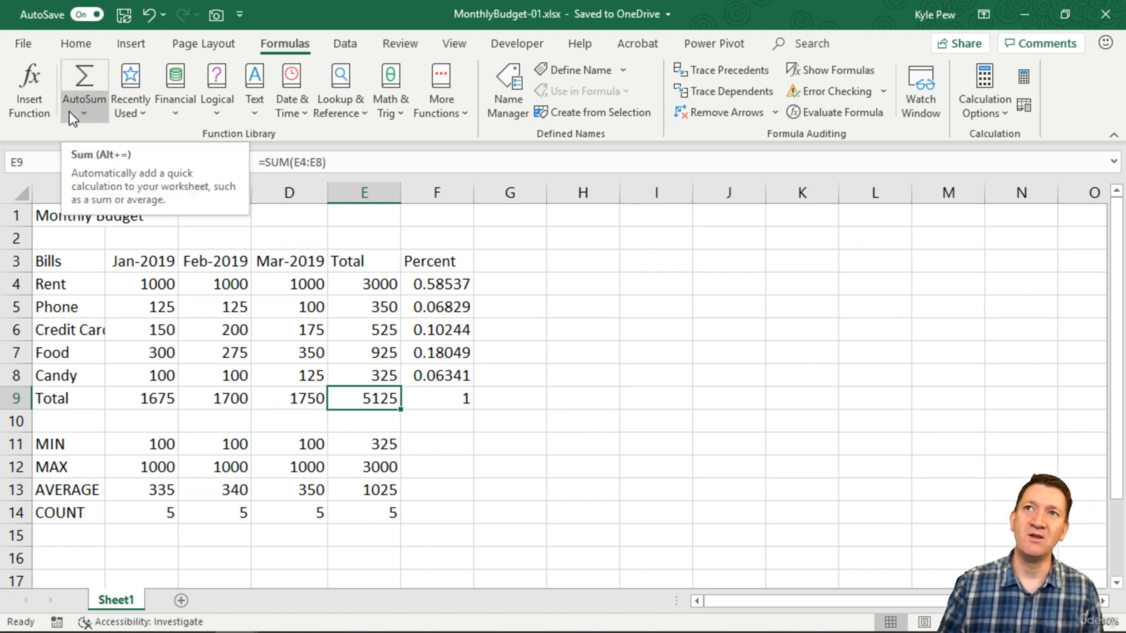
click(86, 117)
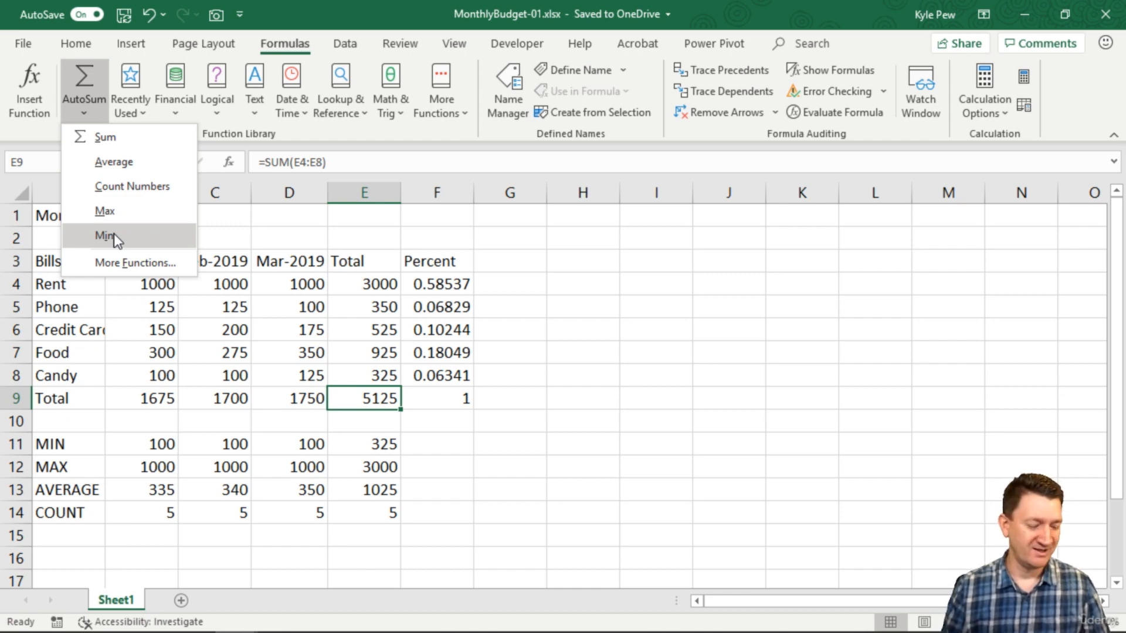
key(Escape)
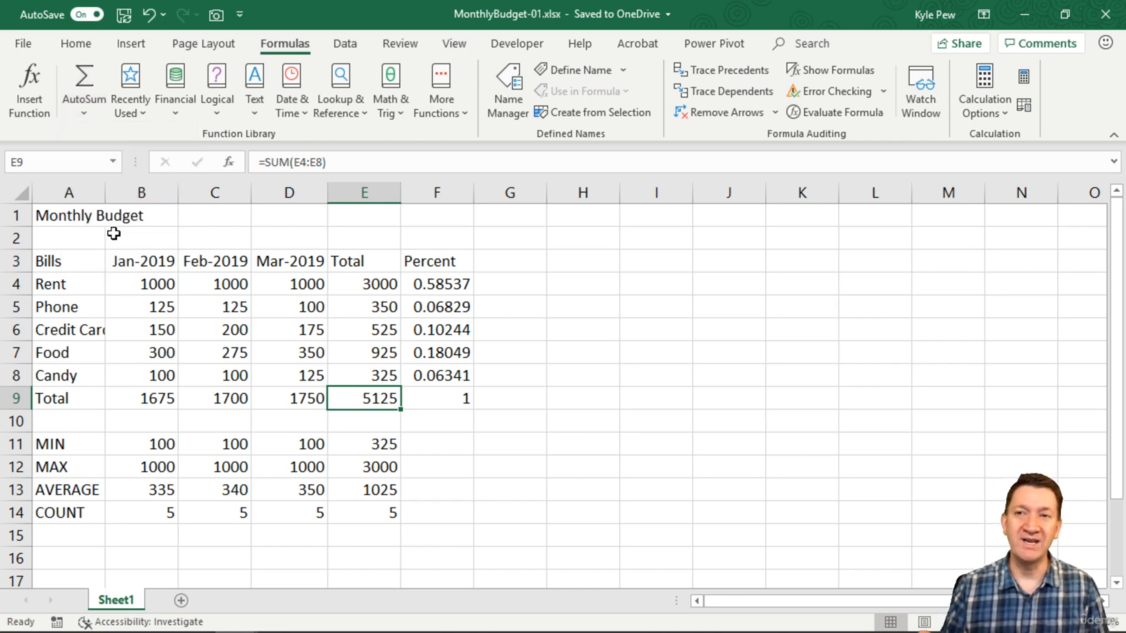